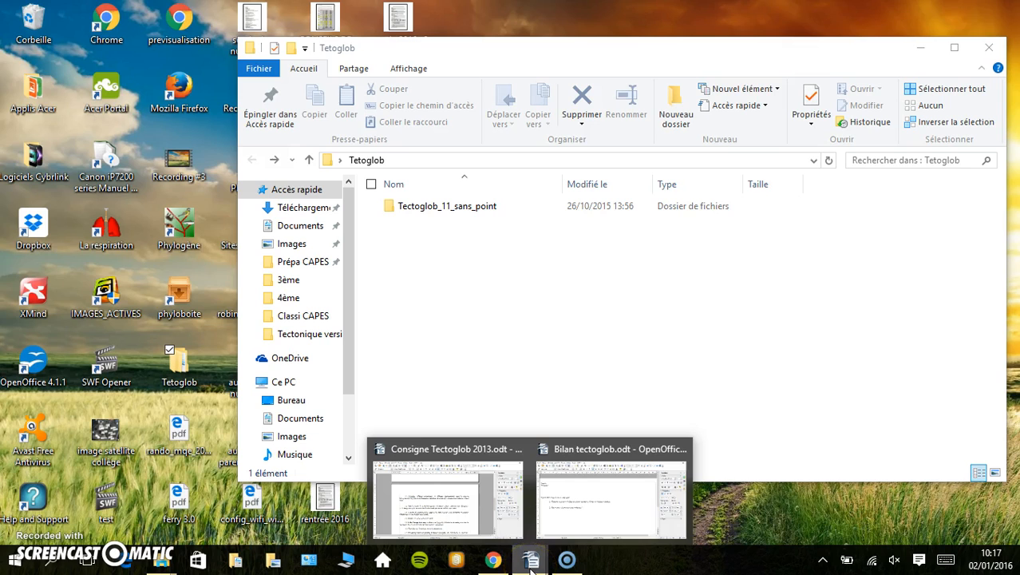
- Read the practical-work instructions in Consigne Tectoglob 2013.odt from the top of the document
left_click(479, 515)
left_click_drag(829, 315, 848, 163)
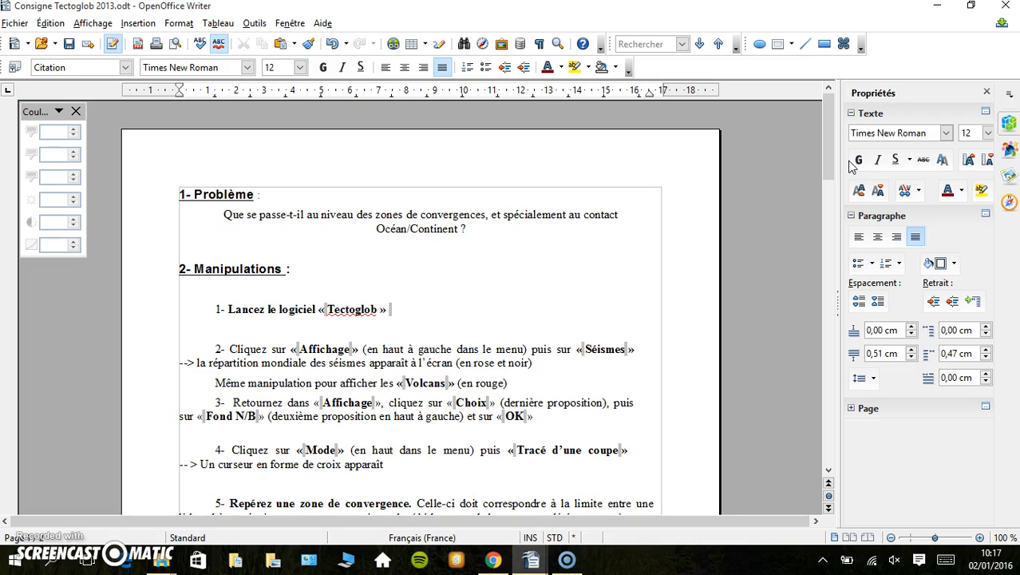
left_click(937, 6)
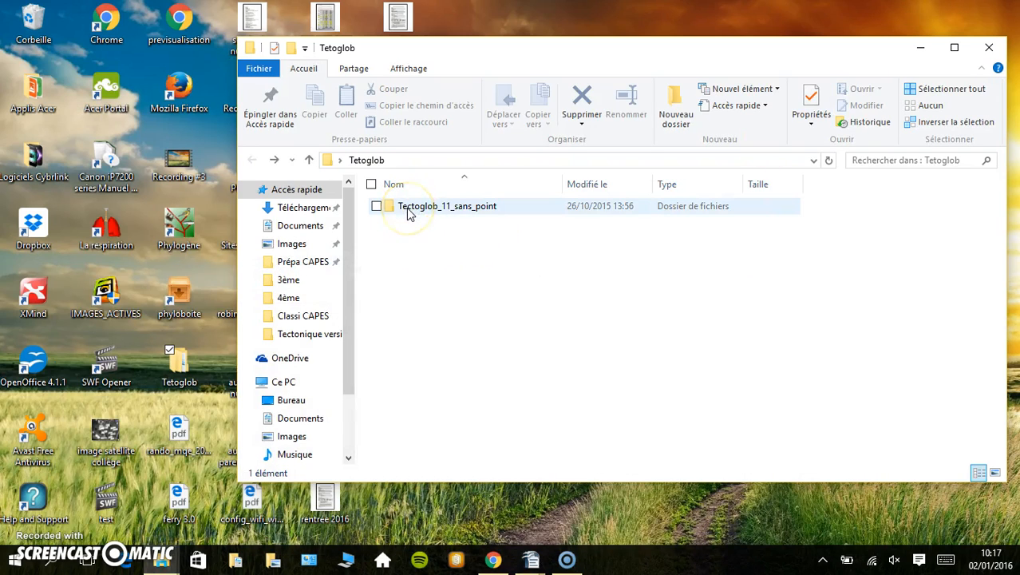
- Launch the Tectoglob application from the Tectoglob_11_sans_point folder
double_click(452, 209)
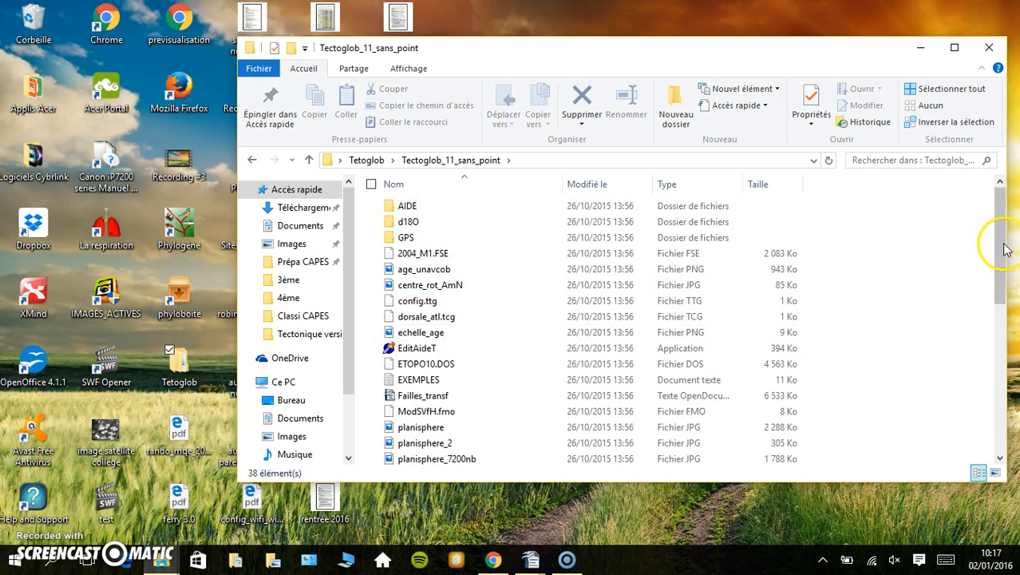
left_click_drag(1006, 250, 1005, 388)
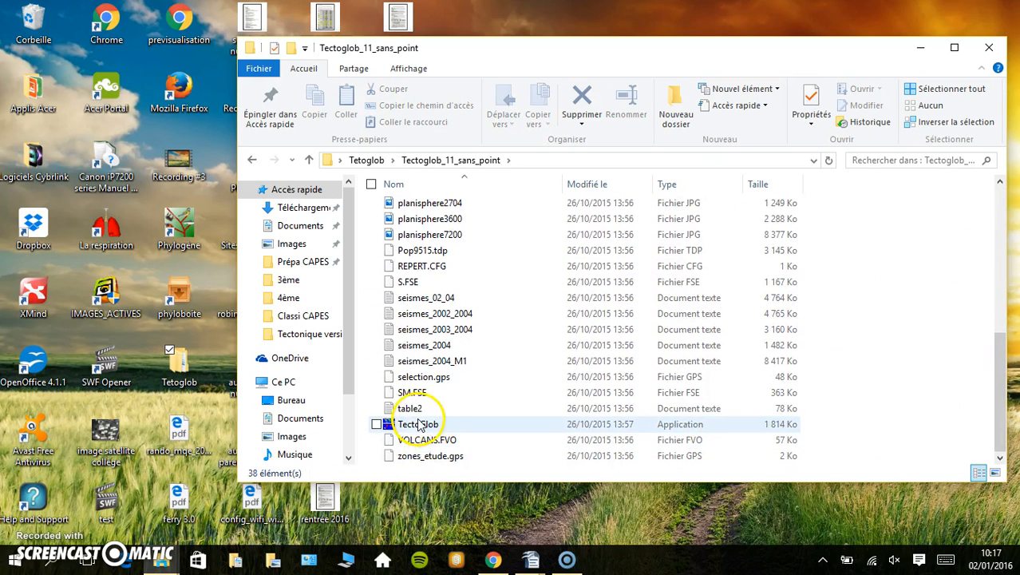
double_click(420, 425)
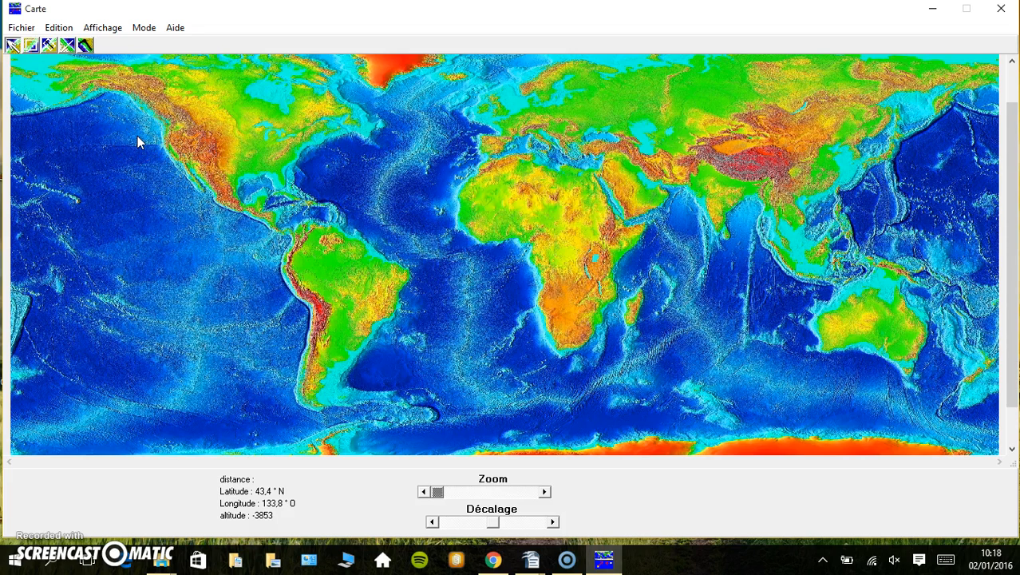
- Display the earthquakes (Seismes) and the volcanoes (Volcans) on the world map
left_click(102, 30)
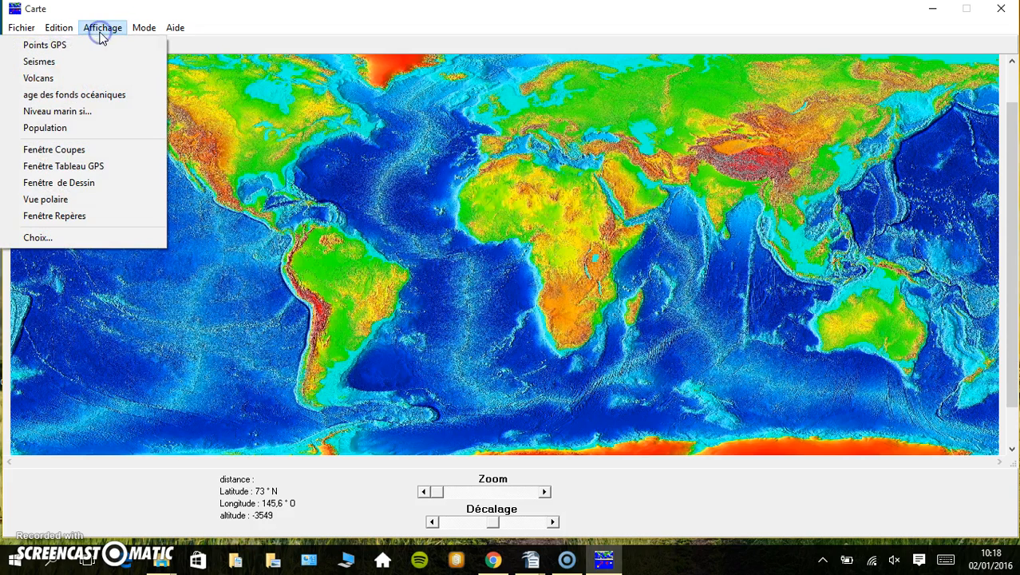
left_click(72, 62)
left_click(105, 28)
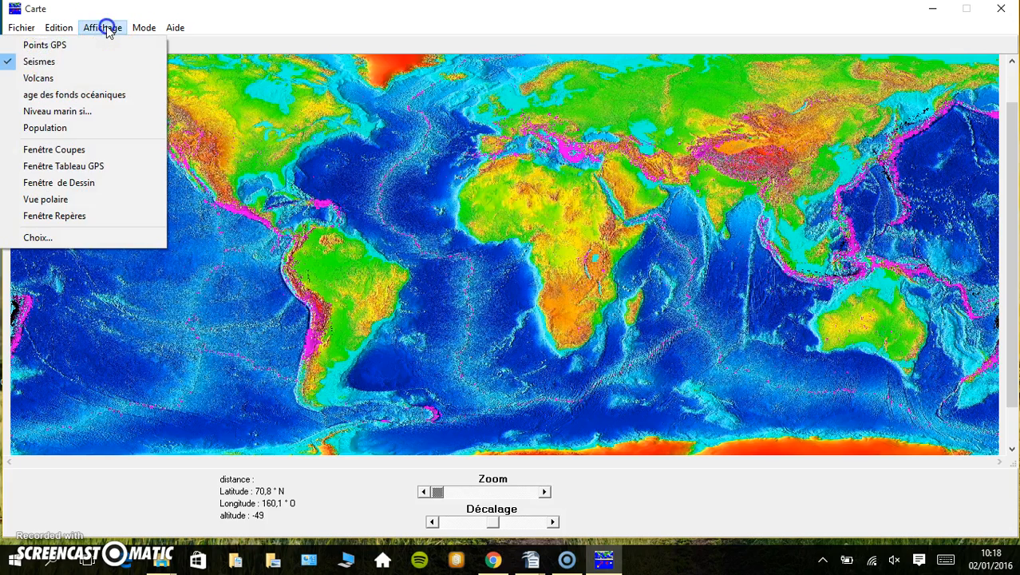
left_click(42, 78)
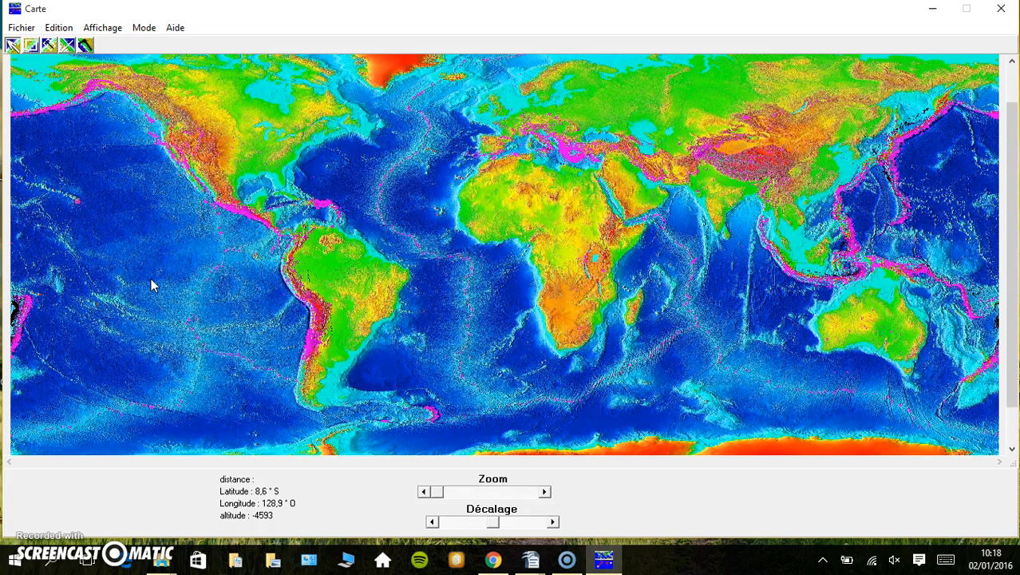
- Change the map background to black and white with the Fond N/B option
left_click(104, 28)
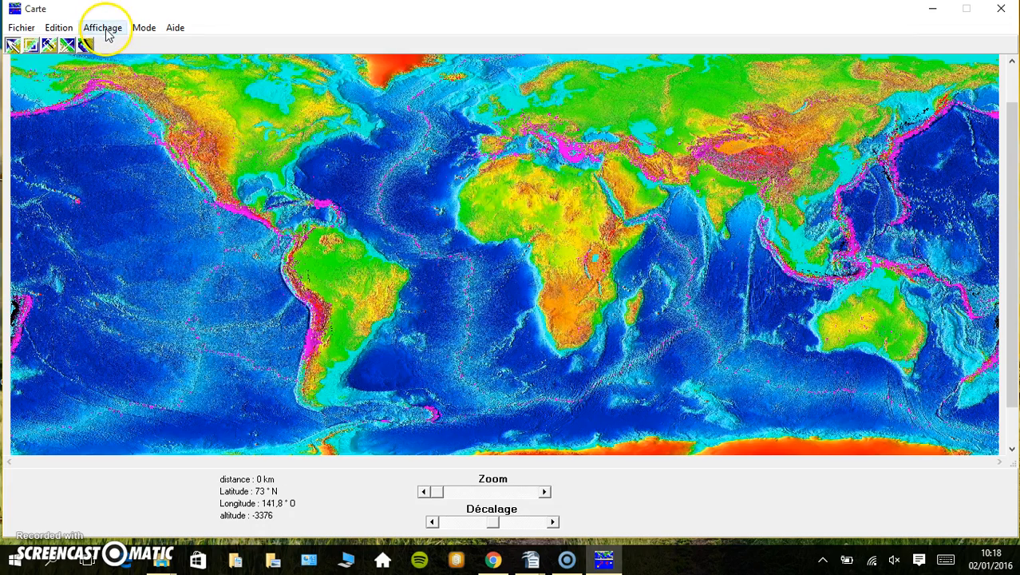
left_click(63, 220)
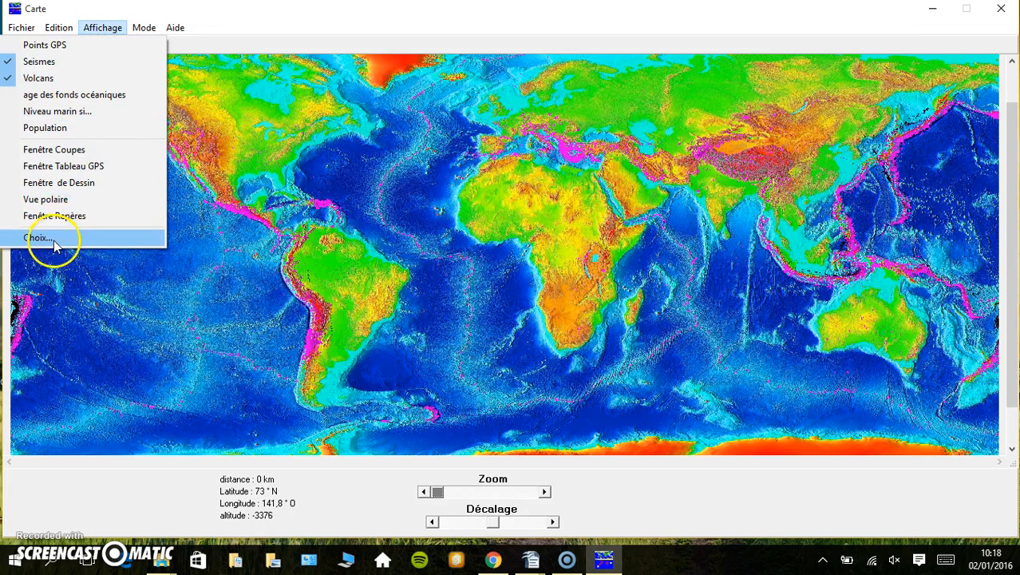
left_click(48, 239)
left_click(369, 160)
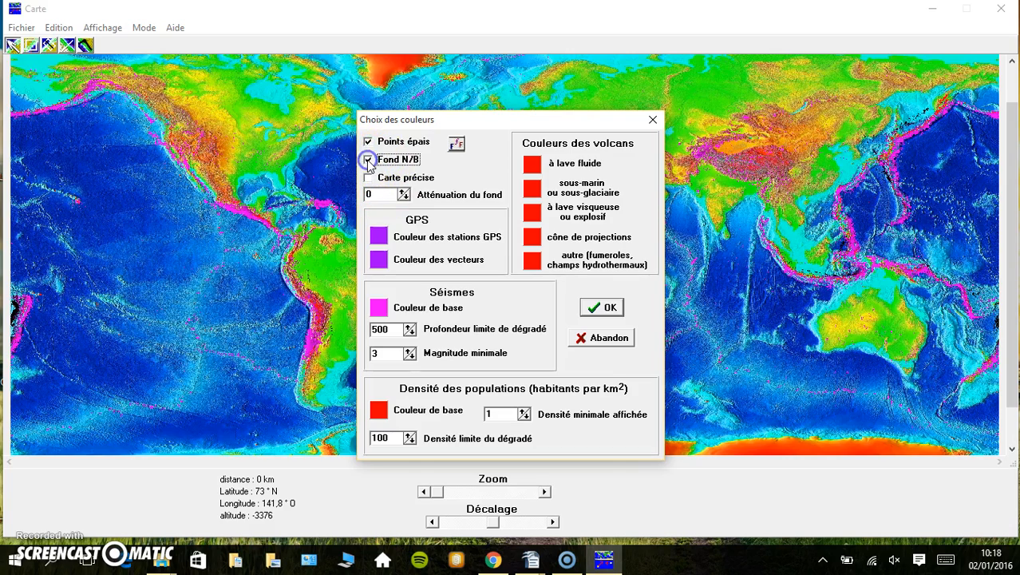
left_click(591, 308)
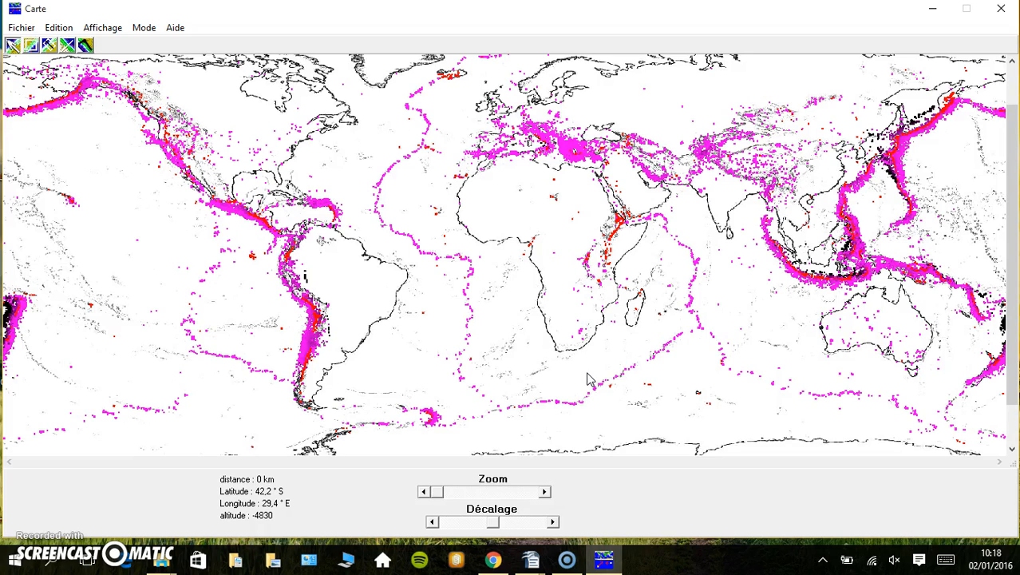
- Trace a west-east section about 2546 km long across western South America near 21° S, keeping the name Coupe 1 and the 6° width
left_click(142, 30)
left_click(104, 79)
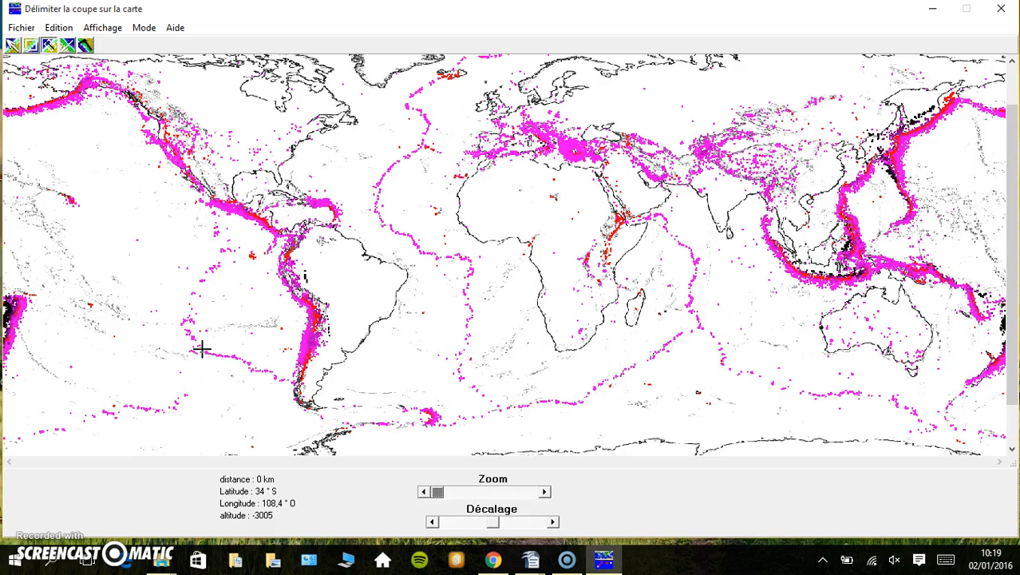
left_click(279, 315)
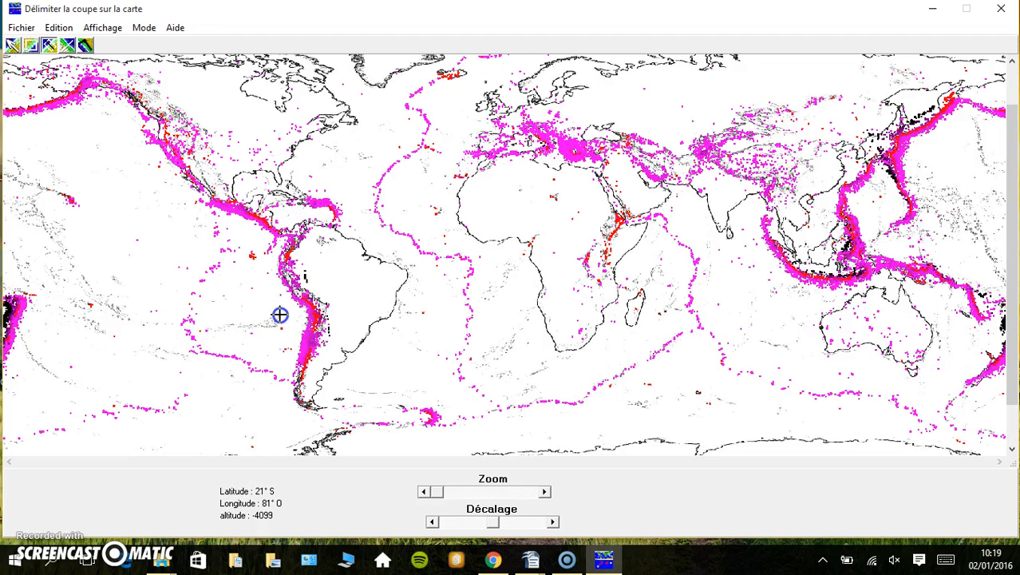
left_click_drag(280, 315, 348, 314)
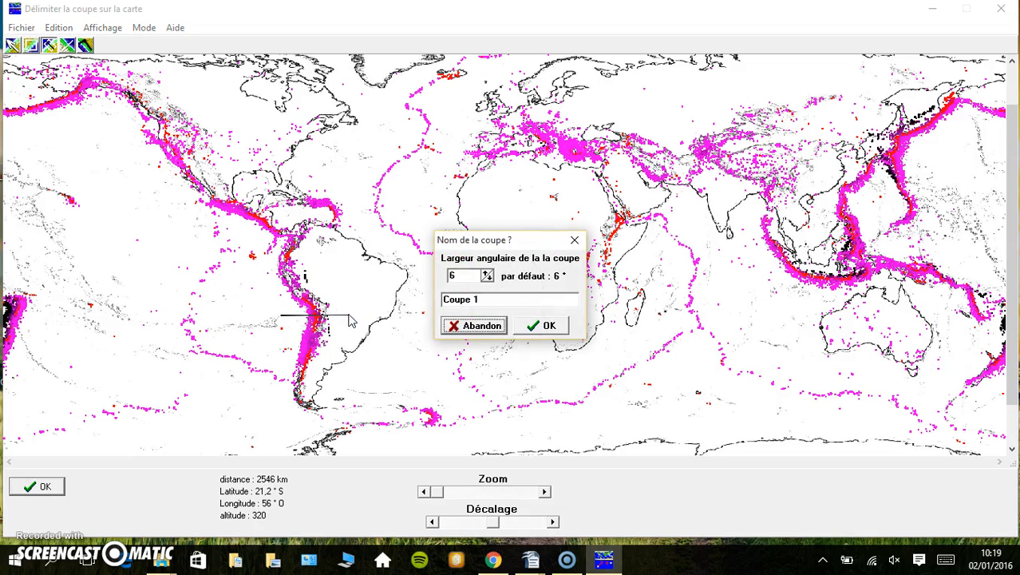
left_click(542, 326)
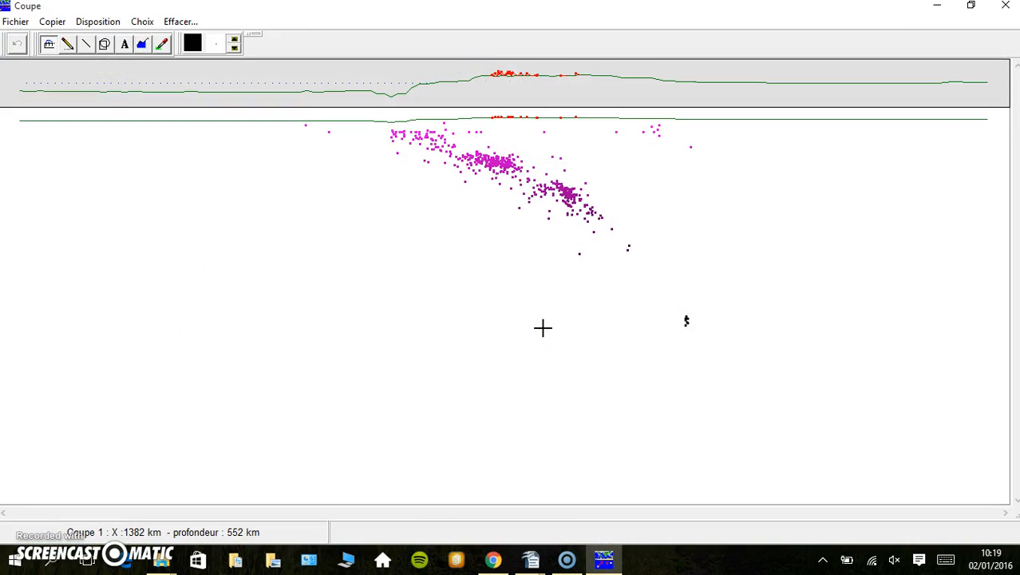
- Set the relief exaggeration of the section to x 10
left_click(144, 23)
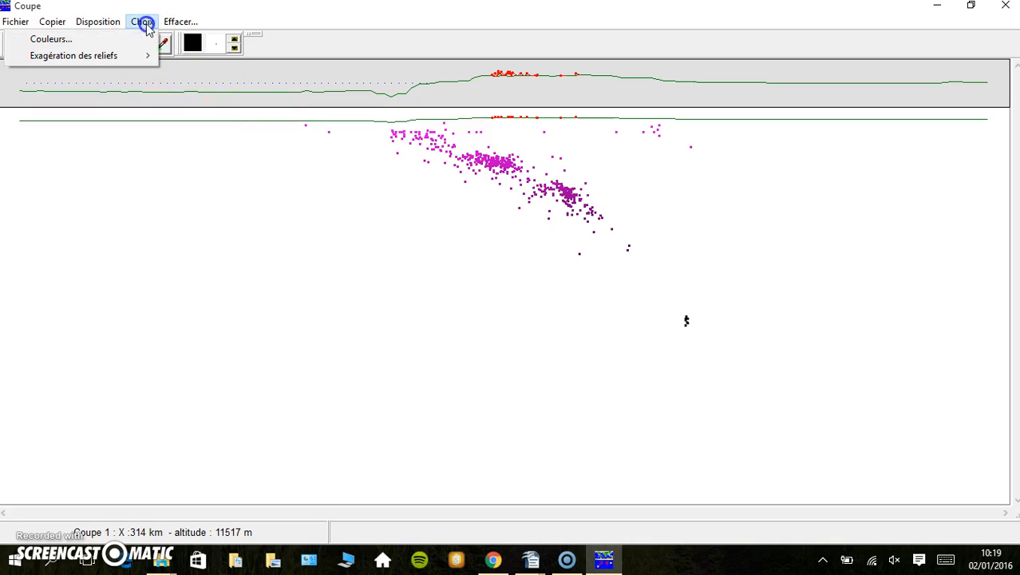
mouse_move(137, 56)
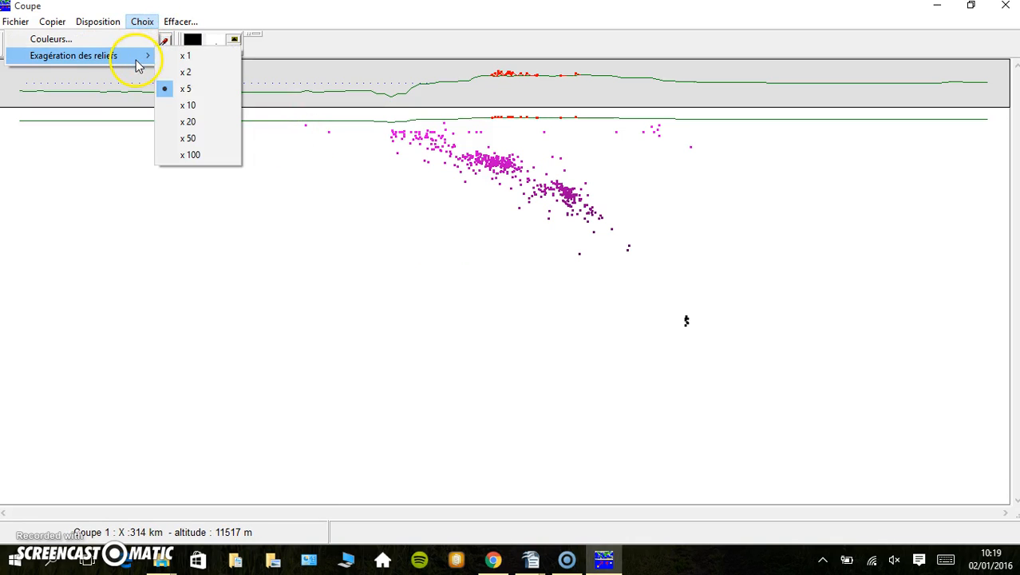
left_click(188, 107)
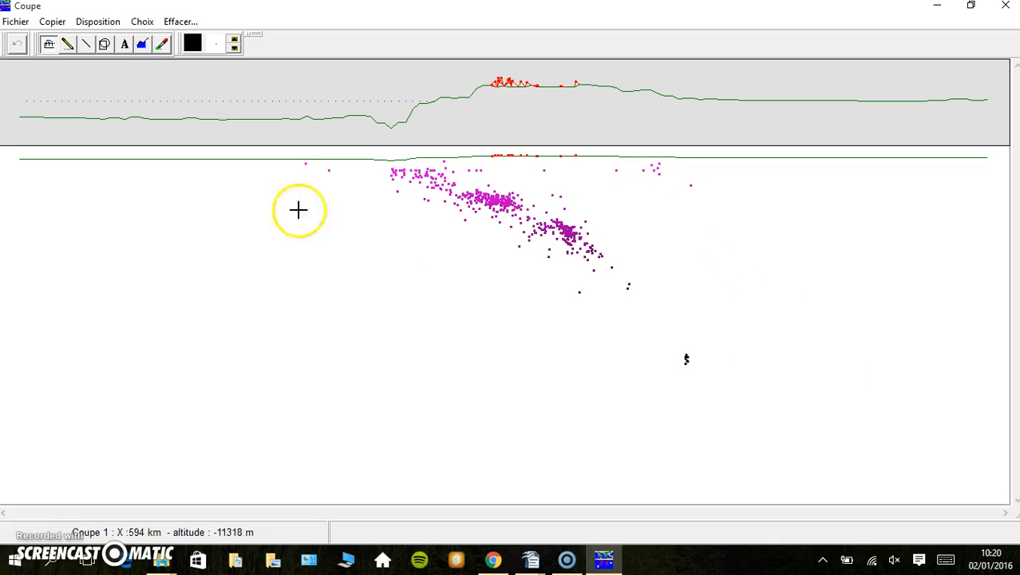
- Read the position and altitude of the volcanic summit and of the ocean trench on the relief profile
left_click(49, 46)
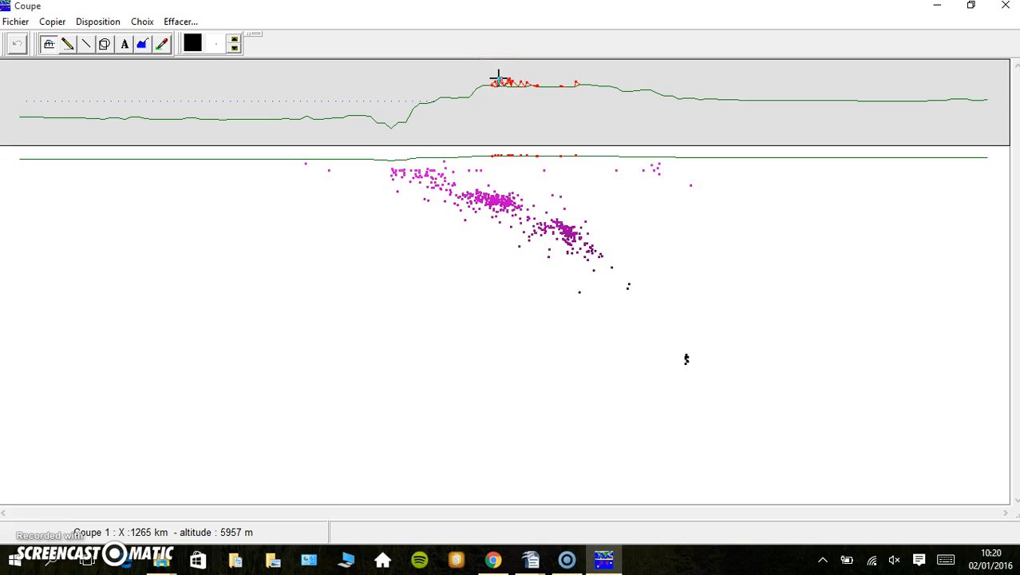
left_click_drag(498, 78, 390, 128)
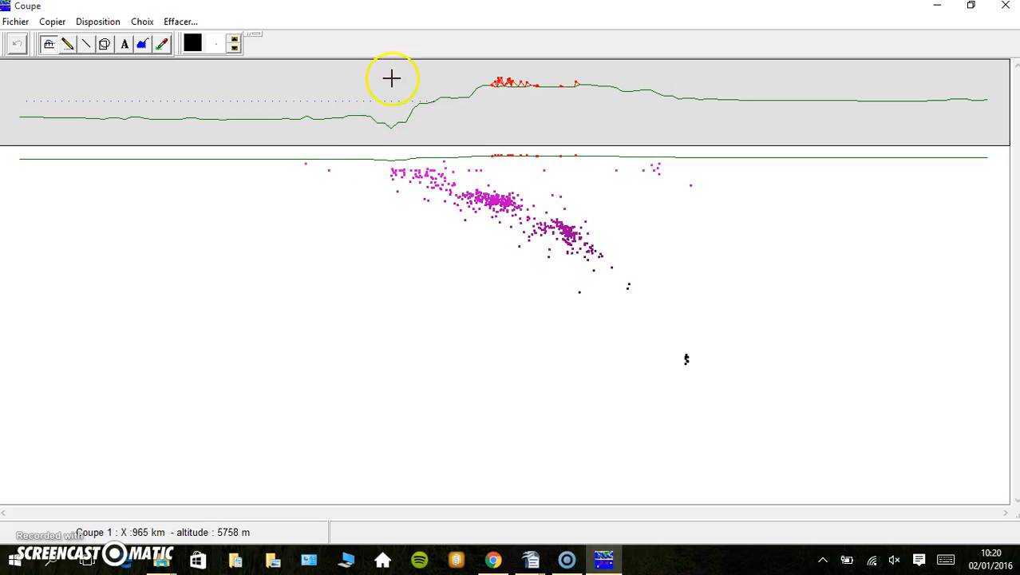
left_click(391, 128)
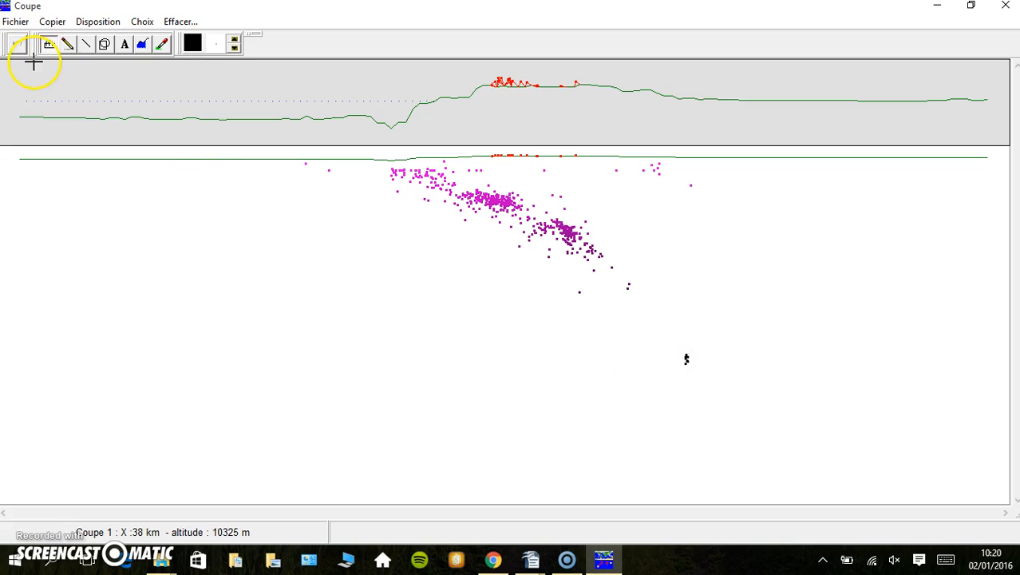
- Add the transparent text label "595 km" beside the deepest earthquake foci on the section
left_click(124, 46)
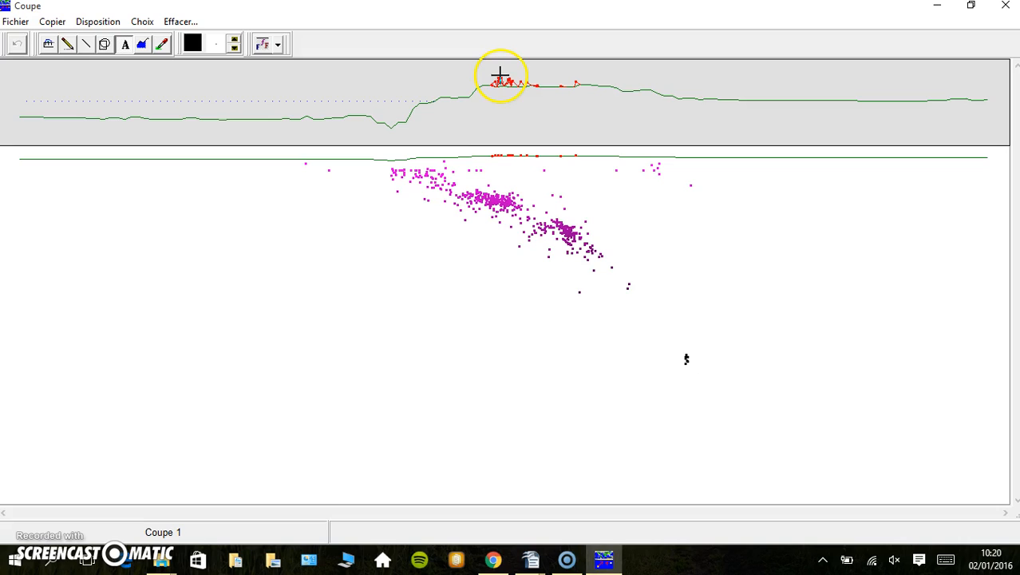
left_click(695, 361)
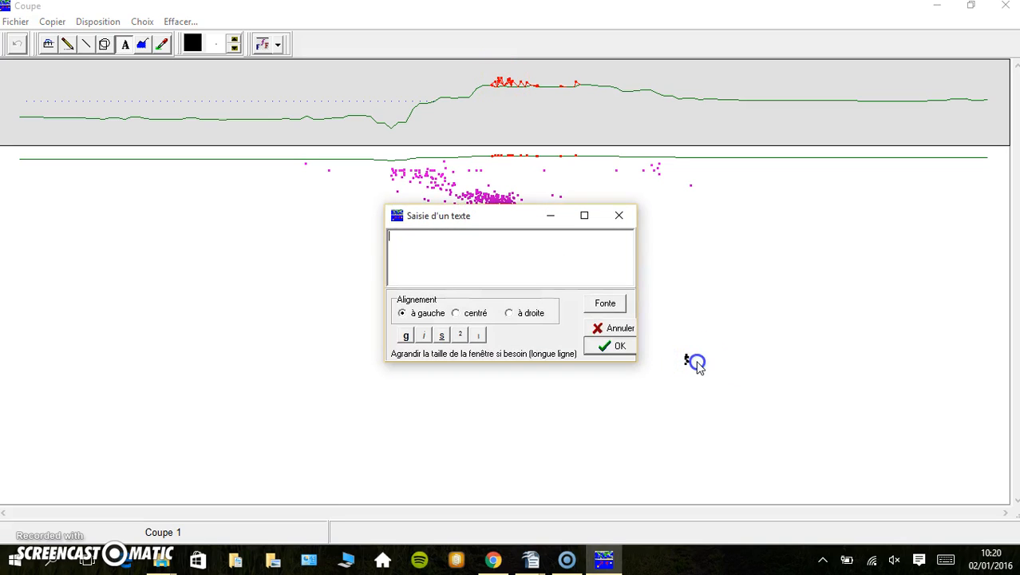
type("595 km")
left_click(629, 346)
mouse_move(702, 367)
left_mouse_down()
mouse_move(708, 335)
mouse_move(753, 413)
mouse_move(690, 360)
left_mouse_up()
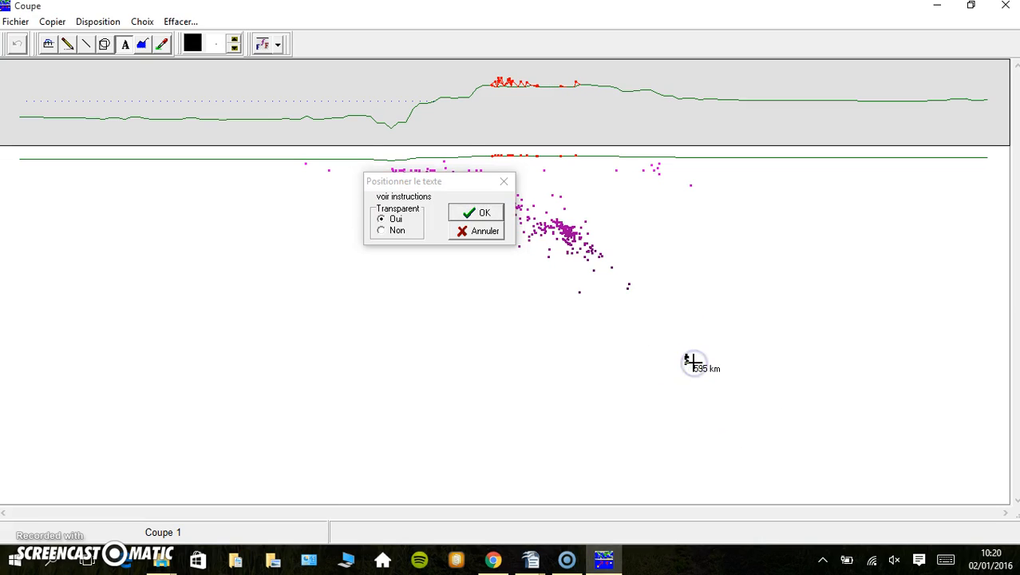
left_click(484, 213)
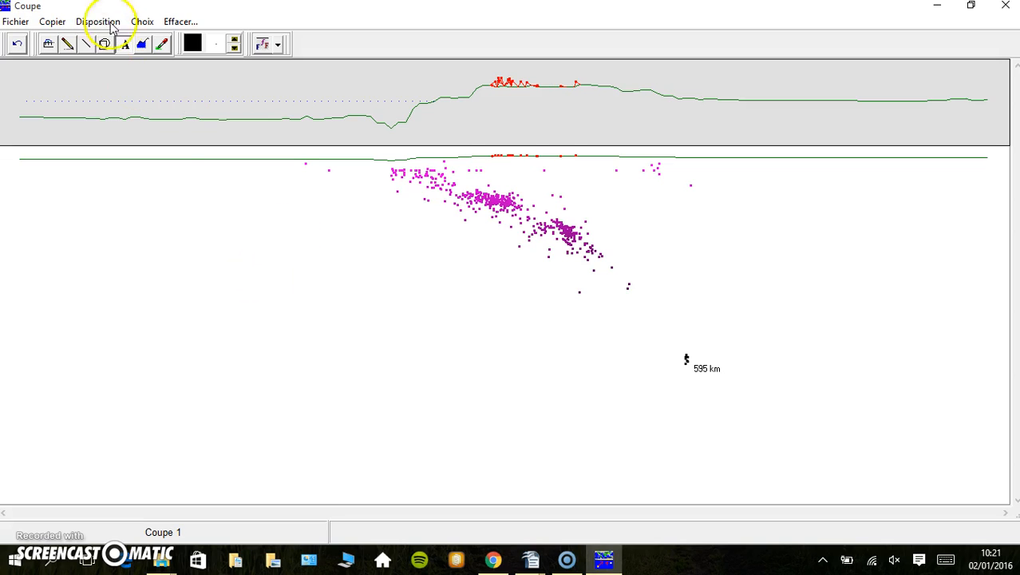
- Add the transparent text label "Plaque ..." below the oceanic side of the section
left_click(147, 243)
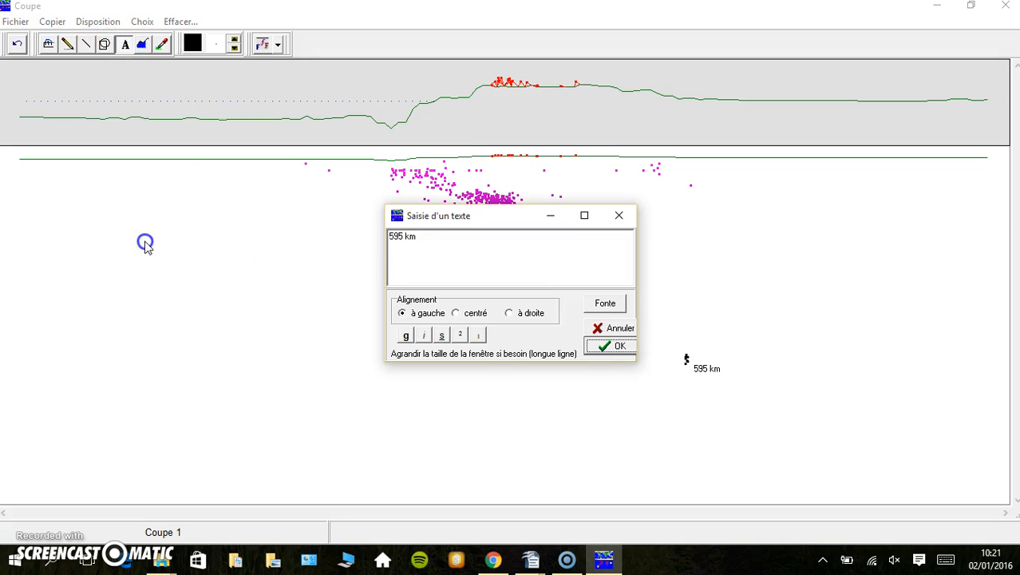
left_click_drag(433, 246, 315, 248)
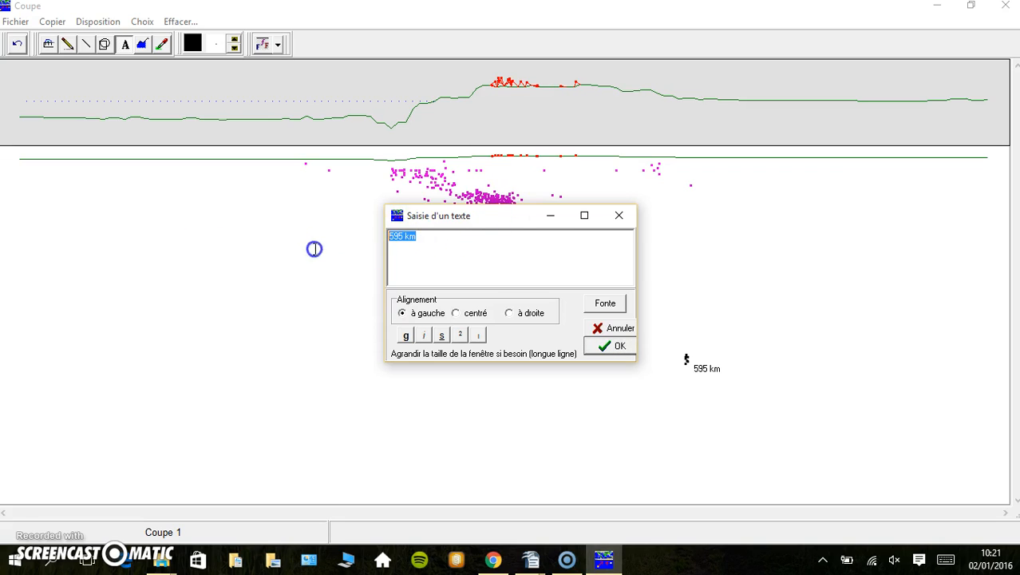
type("Plac")
left_click(610, 345)
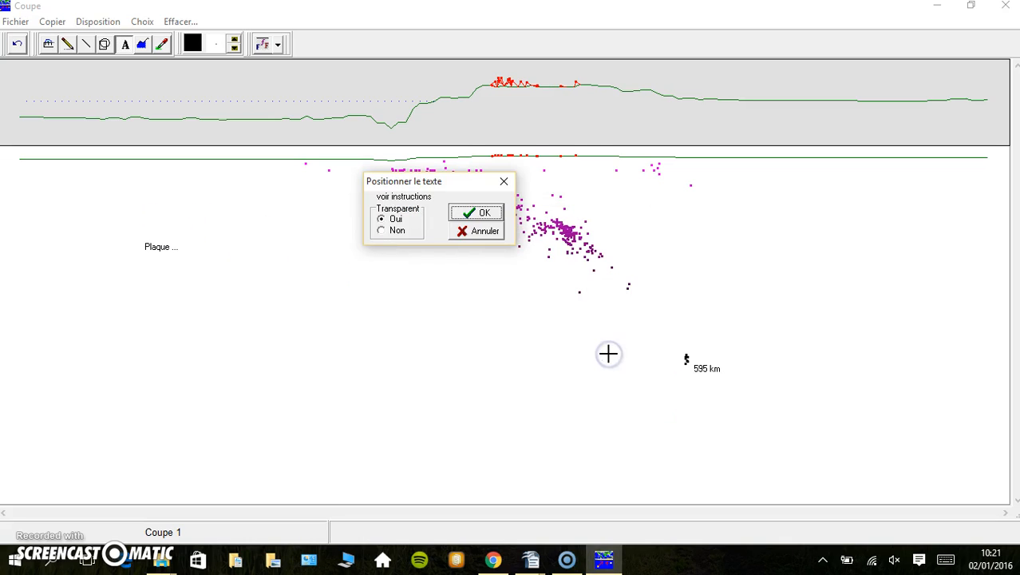
left_click(469, 211)
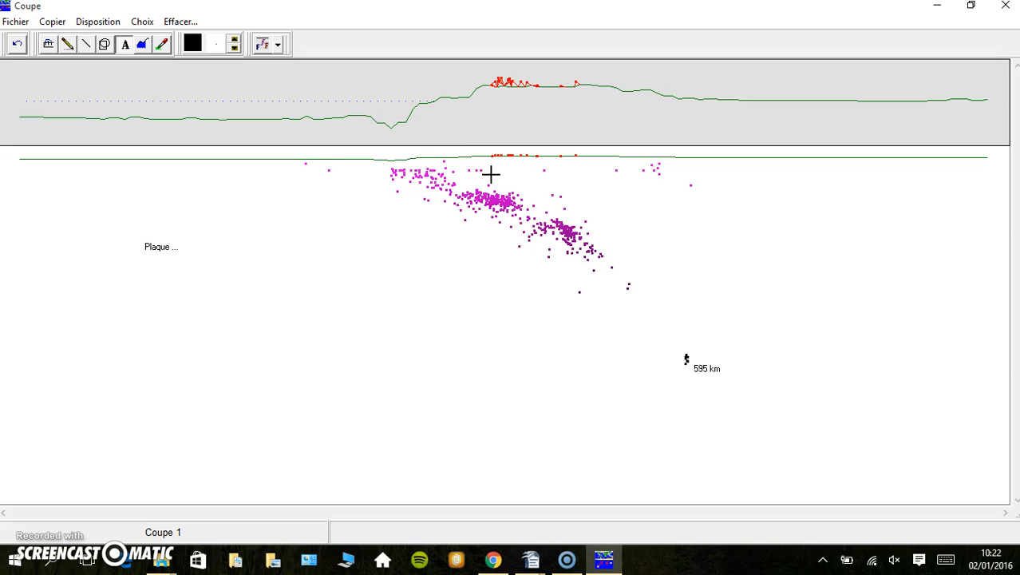
- Draw a long straight line beneath the dipping earthquake foci and a short line about 137 km long rising from it
left_click(85, 47)
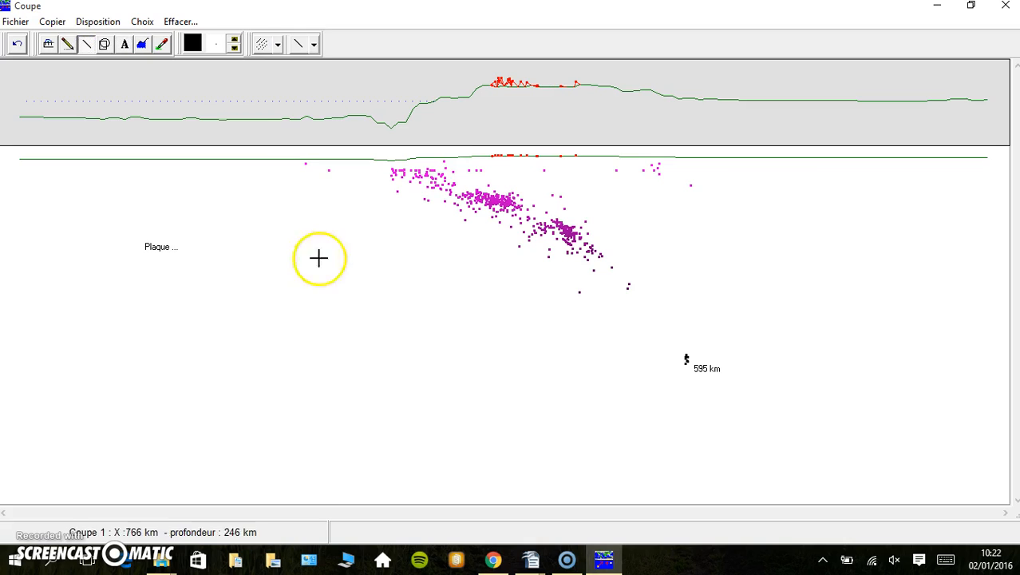
mouse_move(290, 143)
left_mouse_down()
mouse_move(542, 217)
mouse_move(615, 285)
mouse_move(736, 360)
left_mouse_up()
left_click_drag(498, 245, 540, 214)
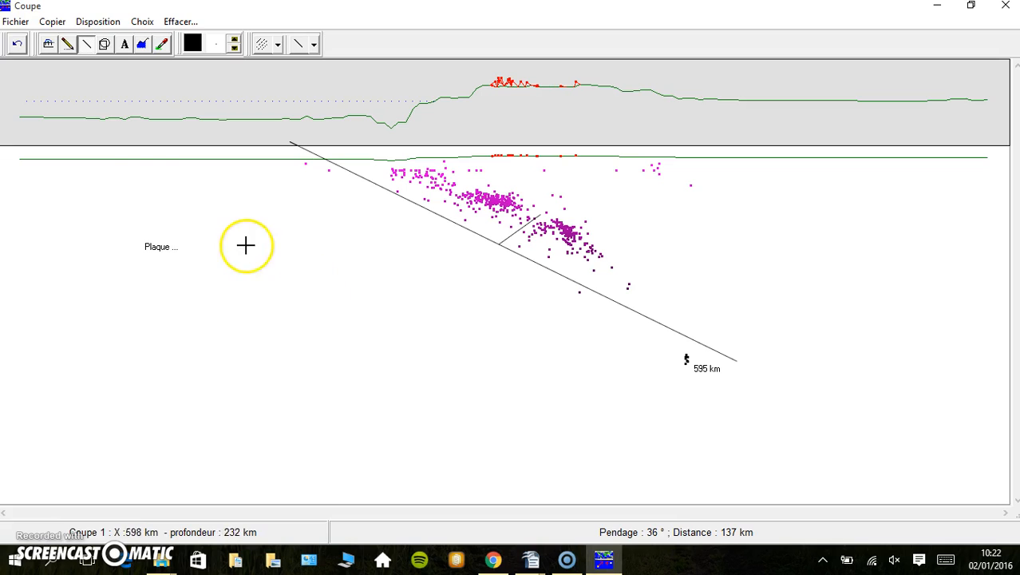
- Erase the short rising line and the long straight line drawn beneath the dipping earthquake foci
left_click(18, 46)
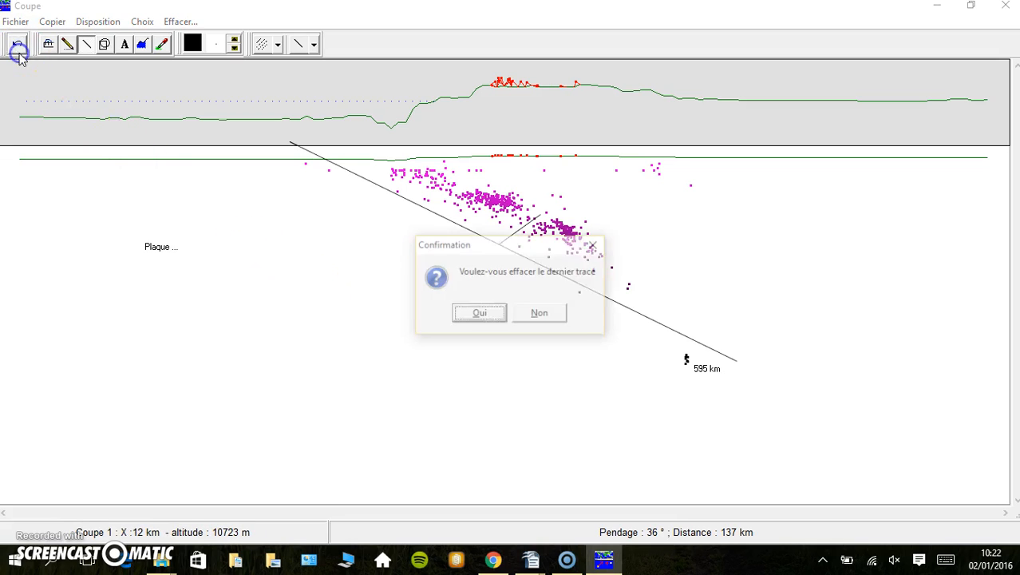
left_click(478, 314)
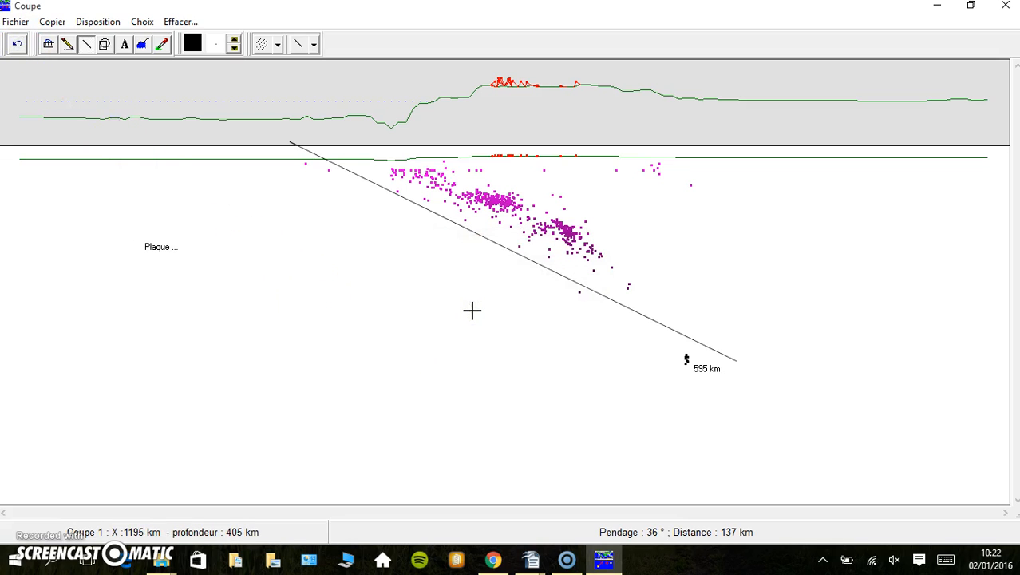
left_click(18, 45)
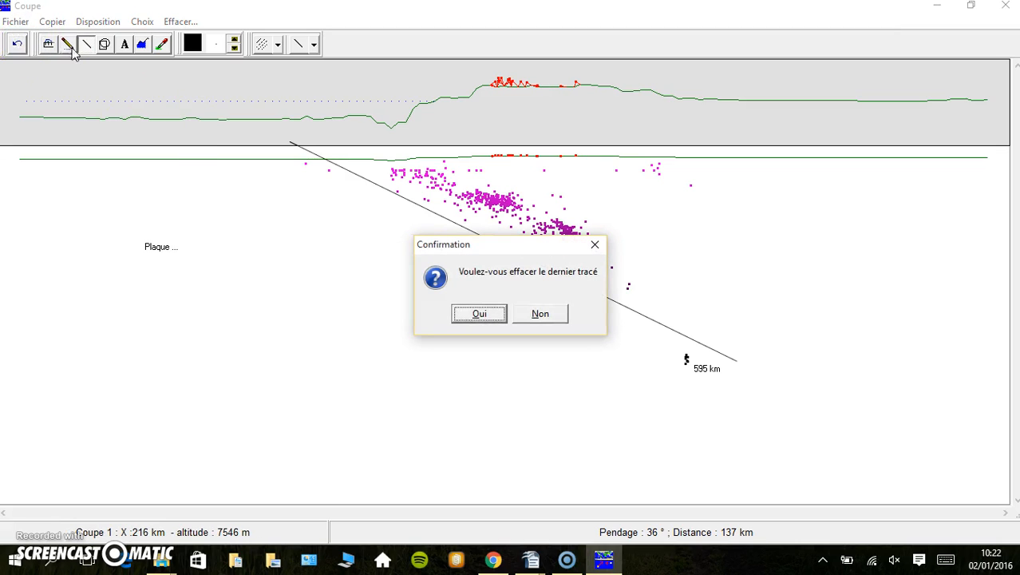
left_click(479, 314)
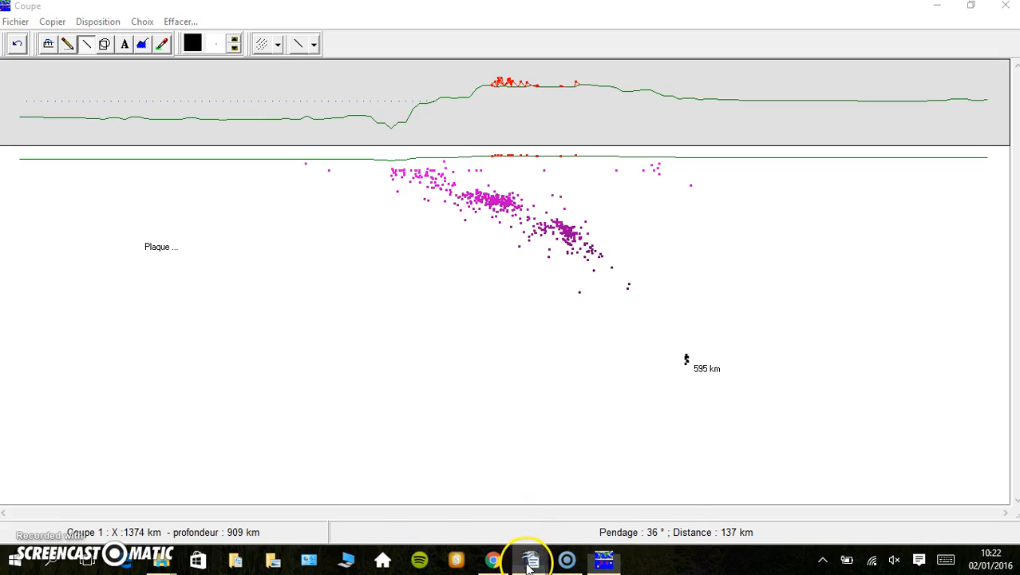
- Switch to the Bilan tectoglob.odt document in OpenOffice Writer and paste the copied section image just above the first question
mouse_move(528, 559)
left_click(564, 521)
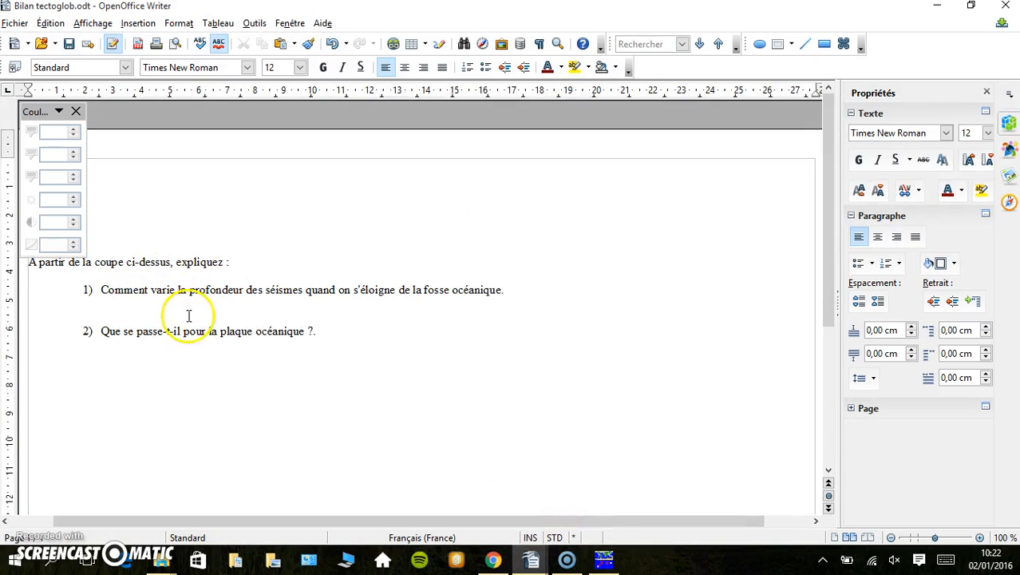
left_click(29, 275)
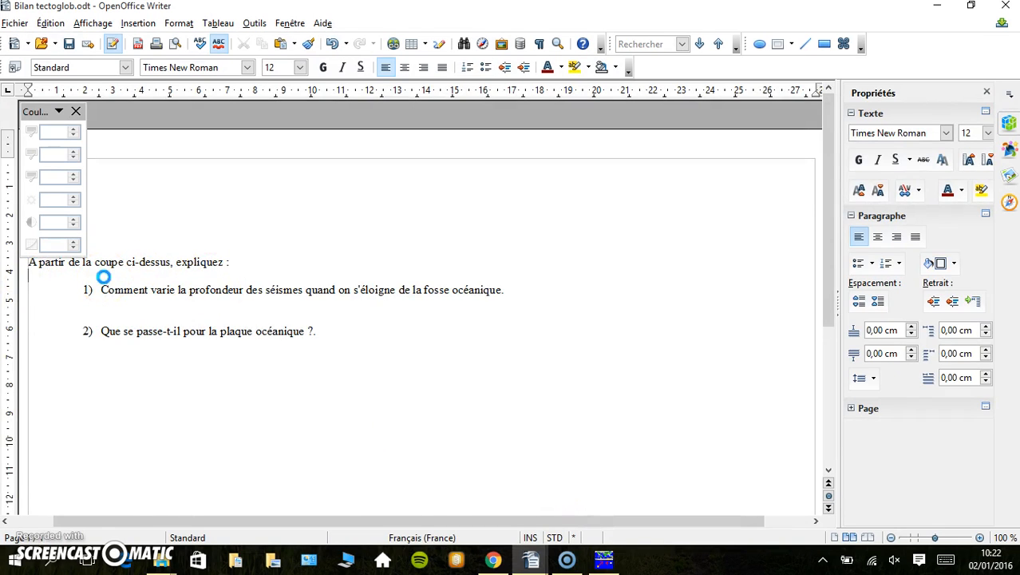
key("ctrl+v")
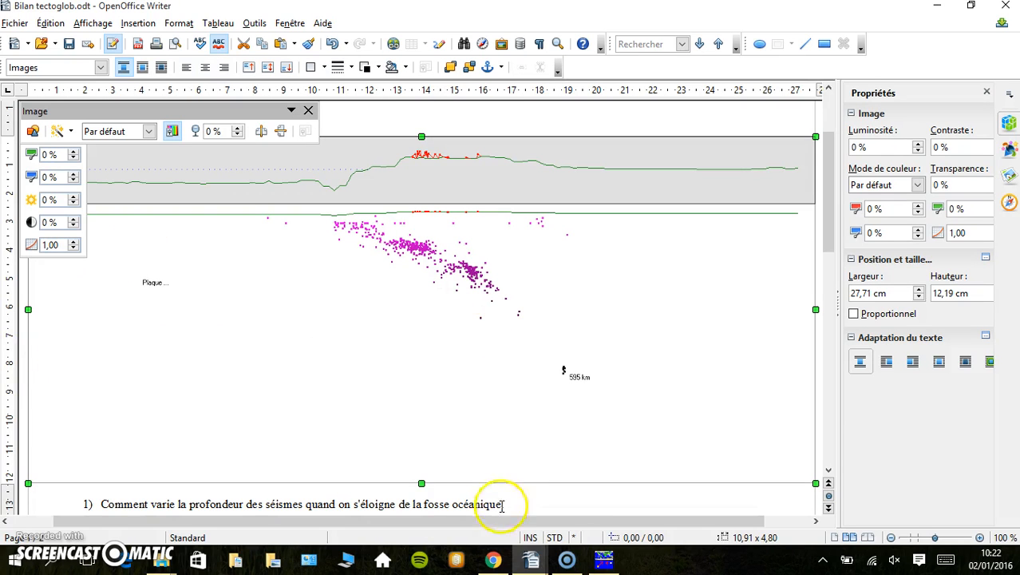
- View the school portal in Chrome and return to the section window in Tectoglob
left_click(492, 561)
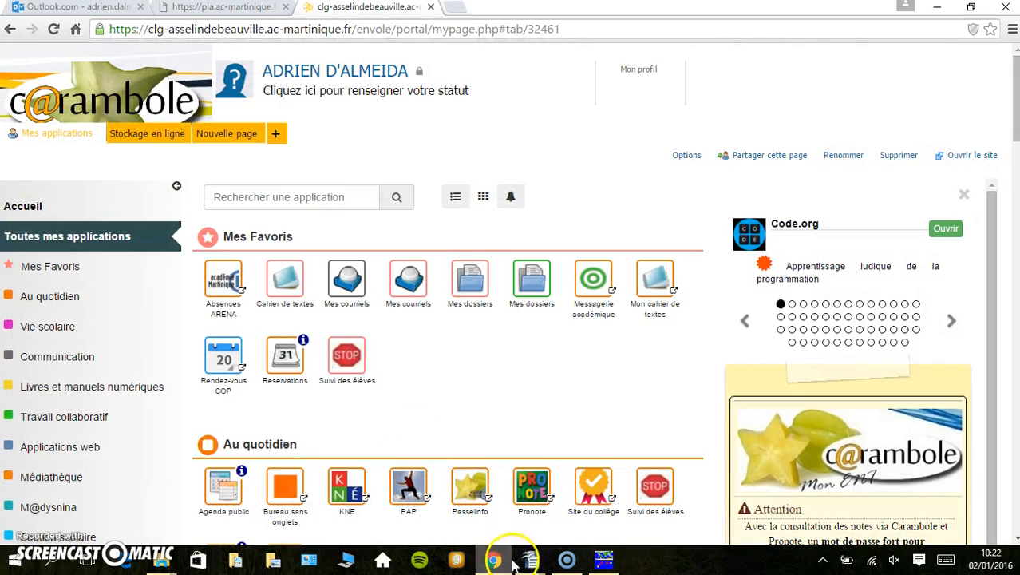
left_click(604, 559)
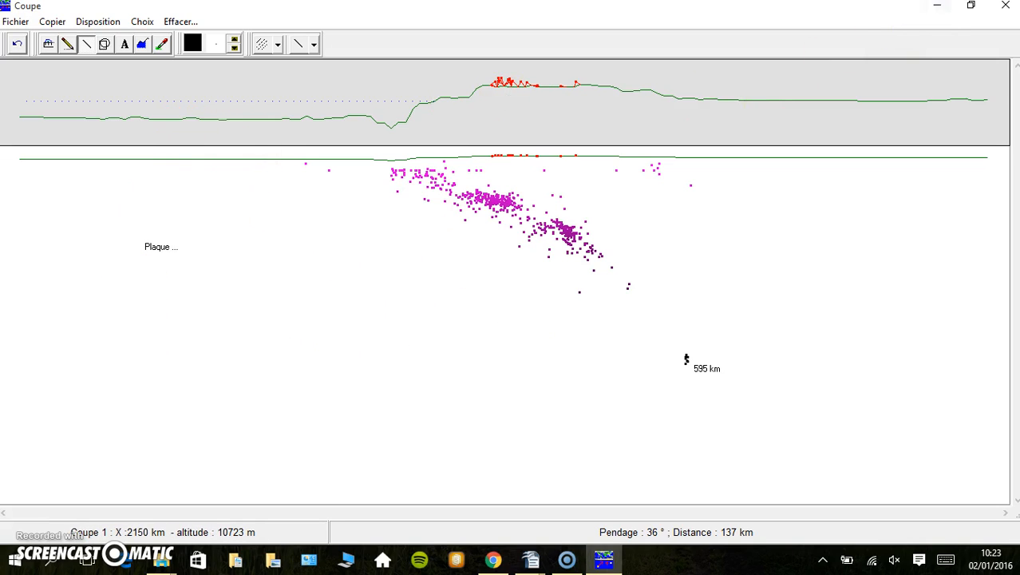
- Cut a 6° wide section about 3380 km long on the map across the northwest Pacific trench near the Kuril arc, and restore the section window
left_click(937, 11)
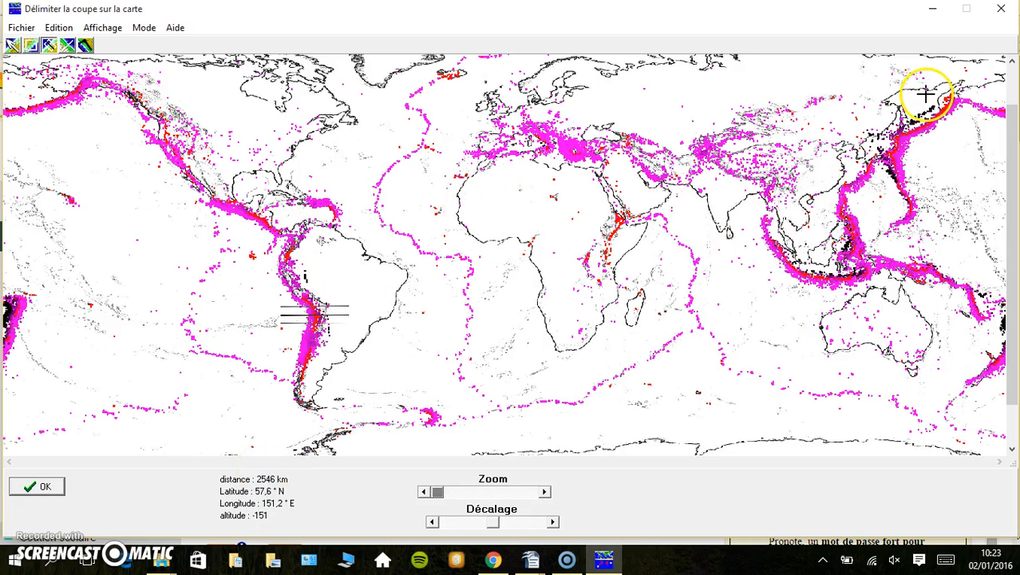
left_click_drag(908, 100, 935, 167)
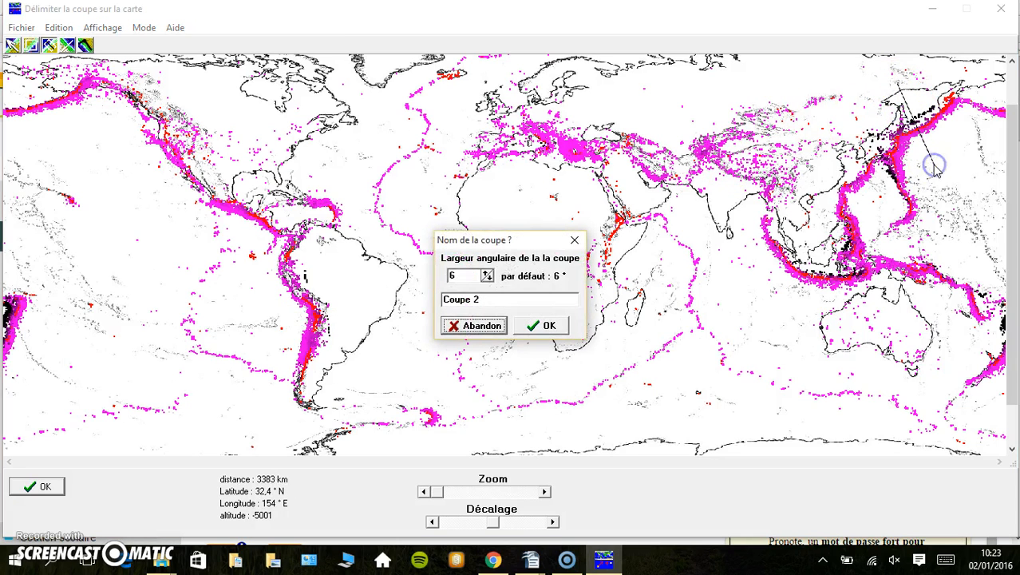
left_click(549, 325)
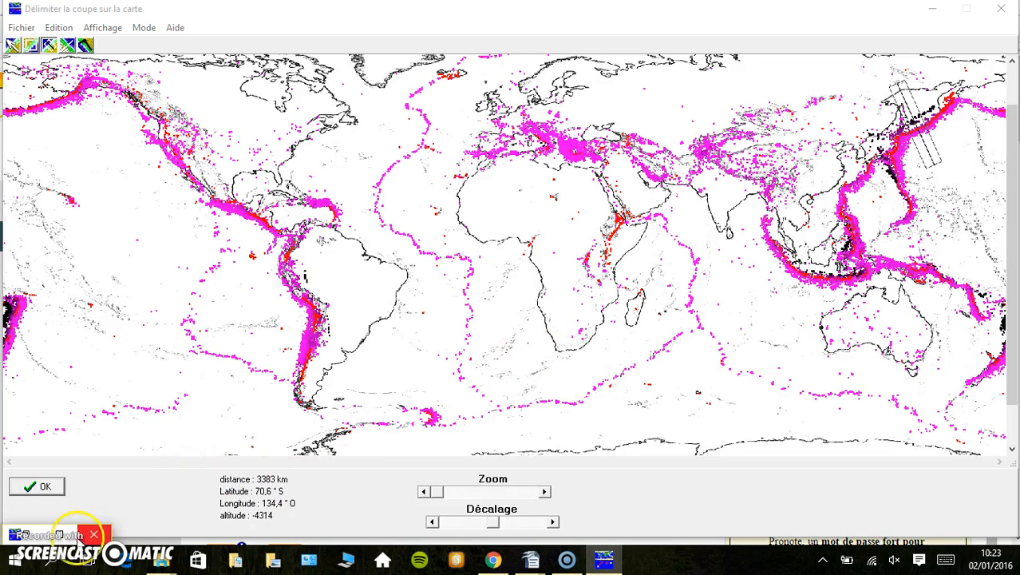
left_click(13, 535)
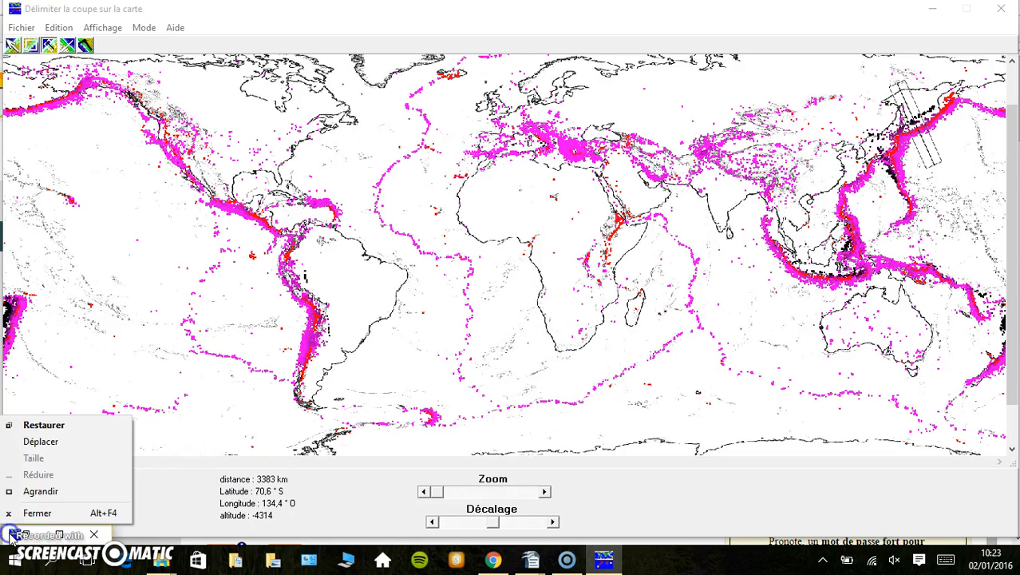
left_click(48, 441)
left_click(91, 421)
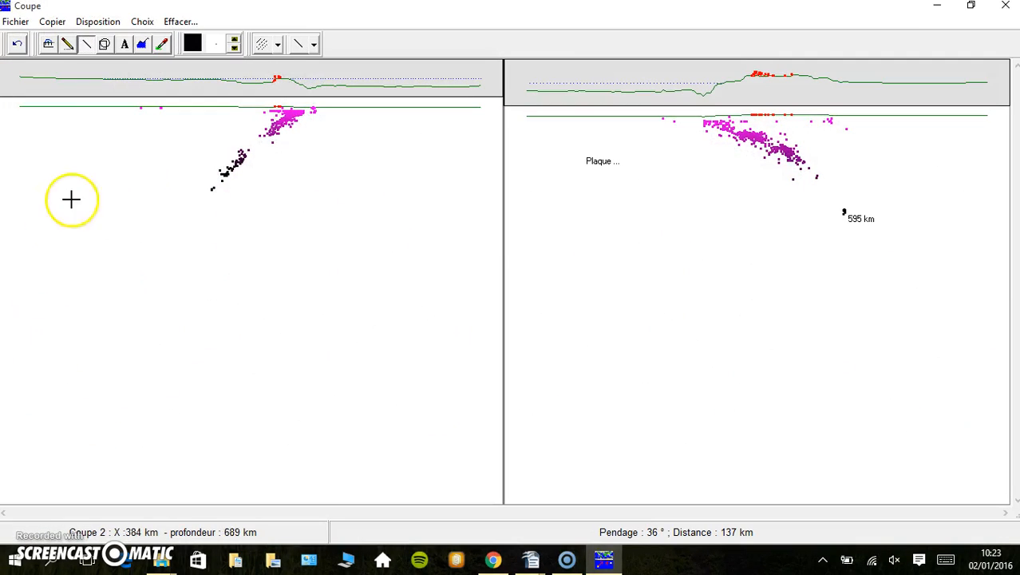
- Erase the "Plaque ..." label from the South American section
left_click(16, 46)
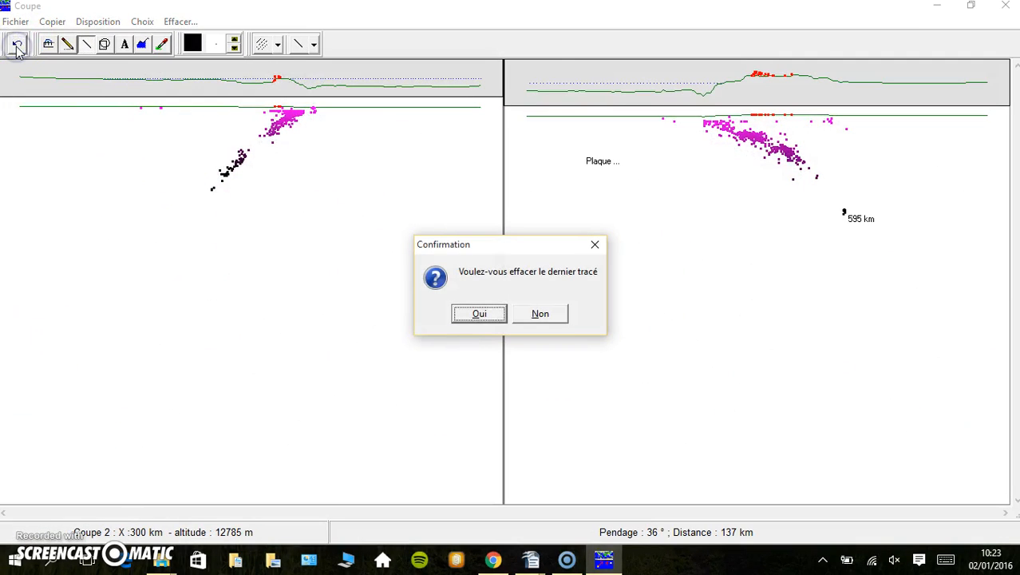
left_click(477, 312)
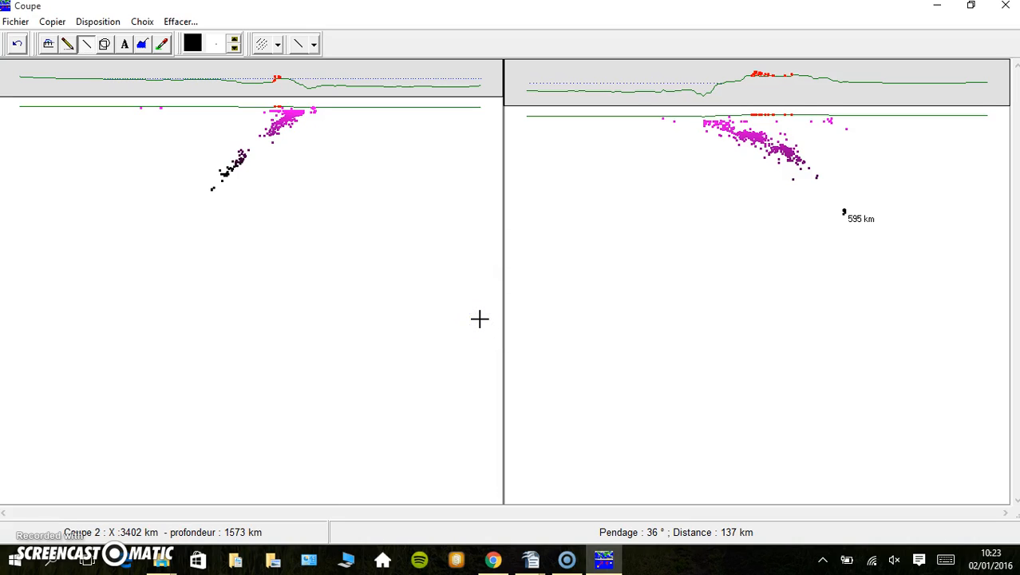